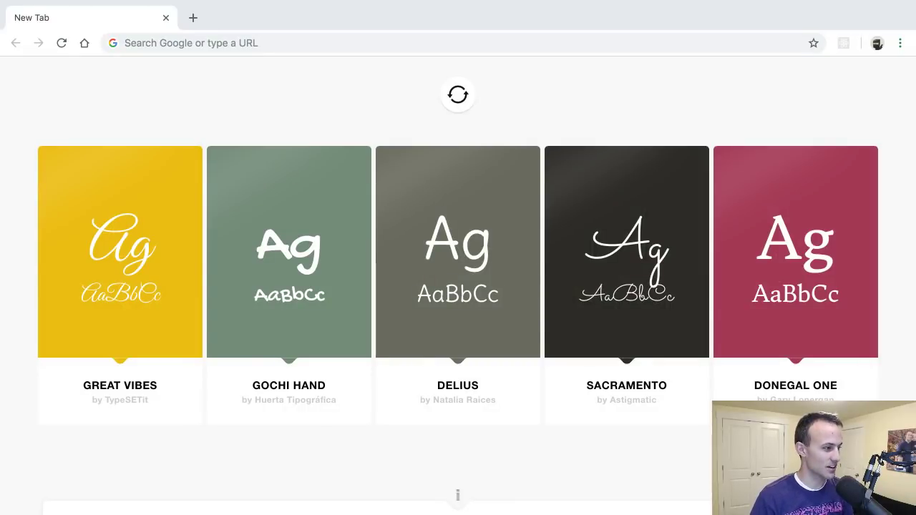
Step: Focus Chrome's omnibox on the Palette Tab new-tab page to enter a web address
click(192, 56)
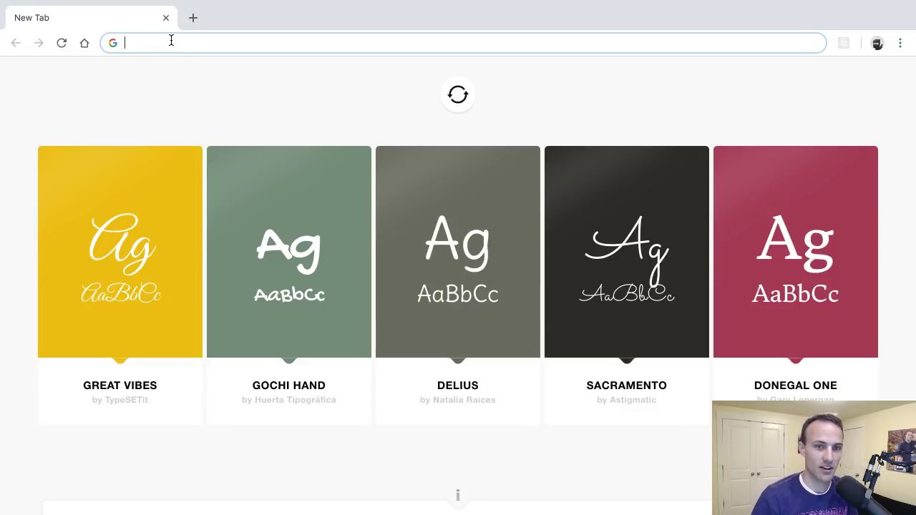
Step: Load getkap.co from the autocompleted 'get' entry, then open a second Palette Tab tab
text(get)
key(Return)
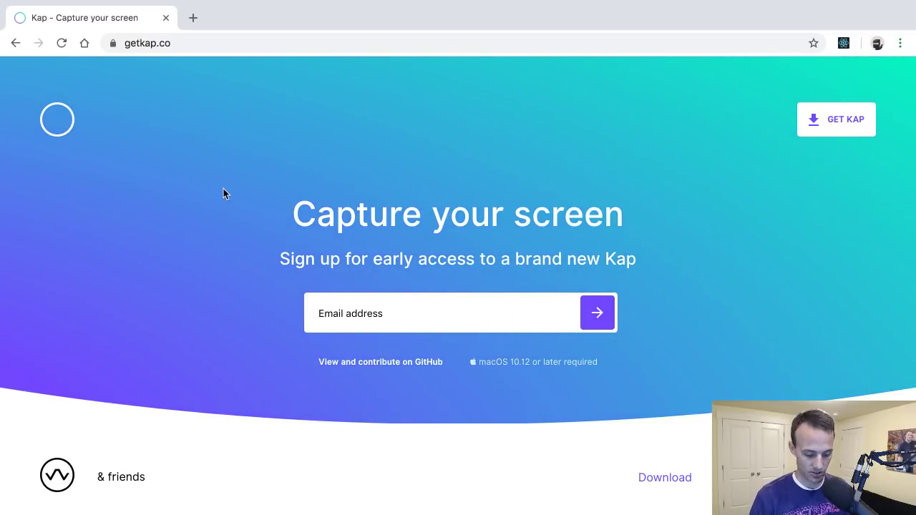
key(super+t)
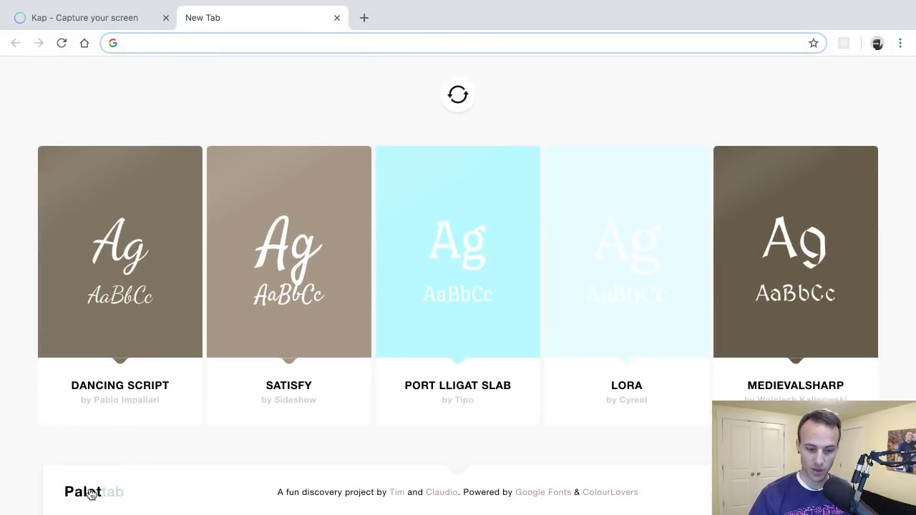
Step: Shuffle the font cards twice to the Gochi Hand, Bevan, Montez set, then launch Kap
click(454, 108)
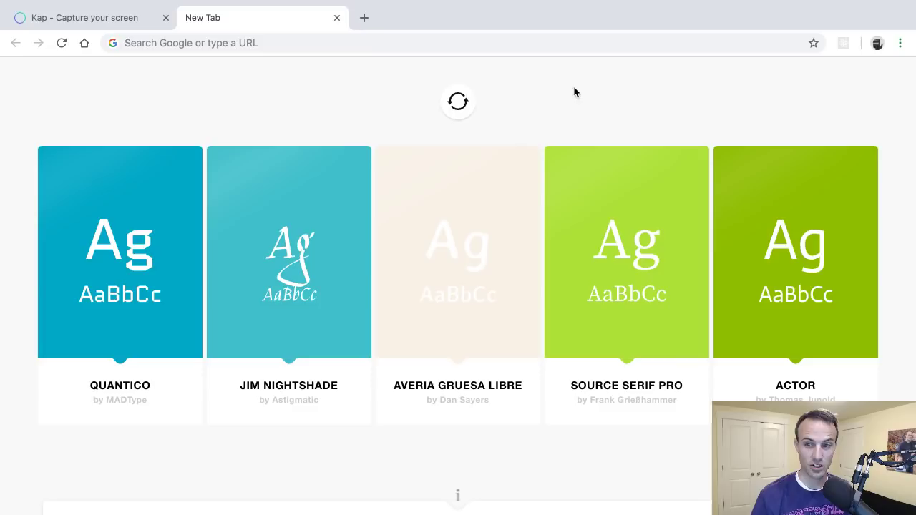
click(458, 107)
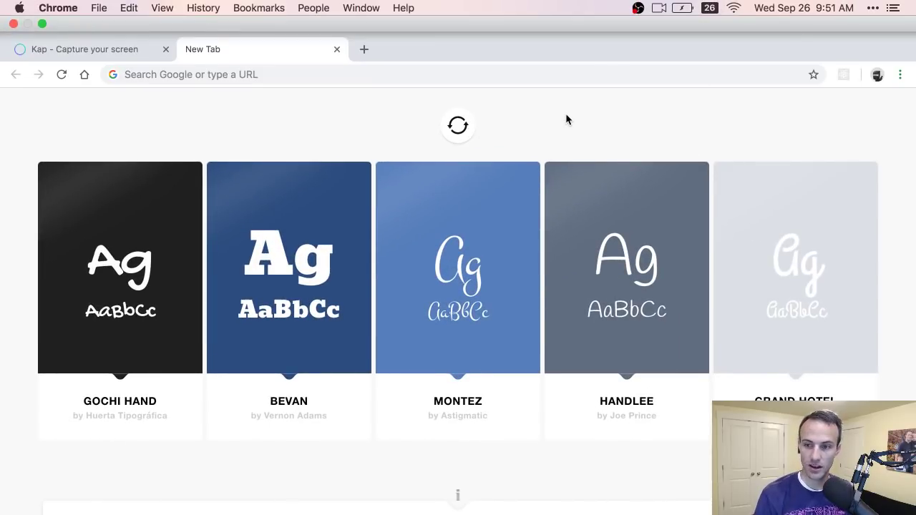
key(alt+space)
text(kap)
key(Return)
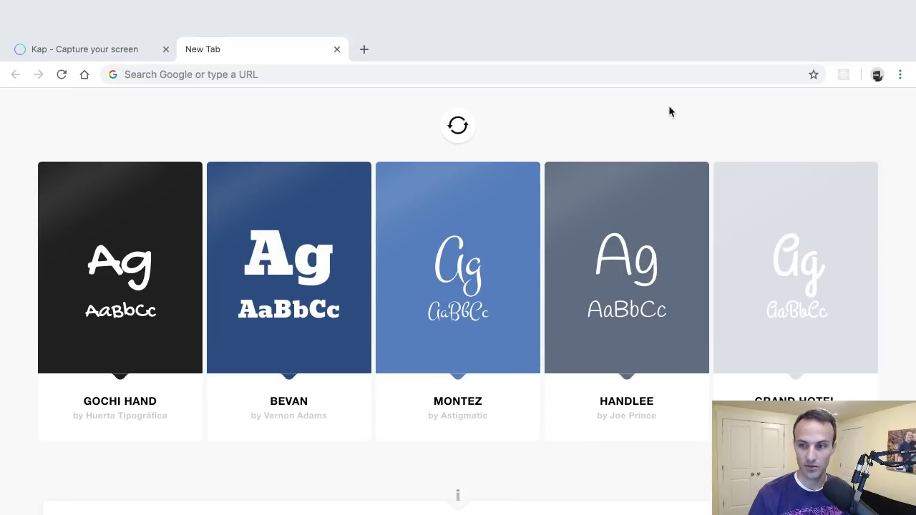
Step: Keep Kap's 1:1 aspect ratio and place a 512×512 capture area over the font cards
mouse_move(816, 6)
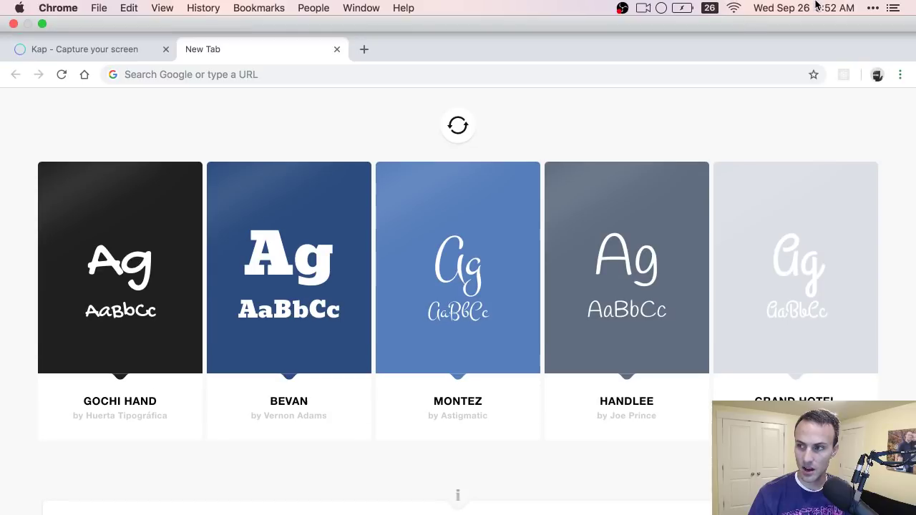
click(662, 8)
click(654, 54)
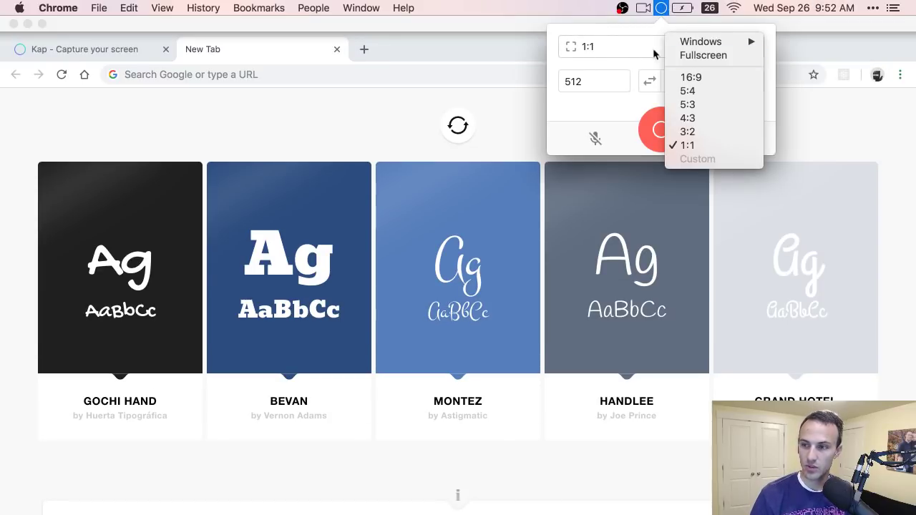
click(627, 50)
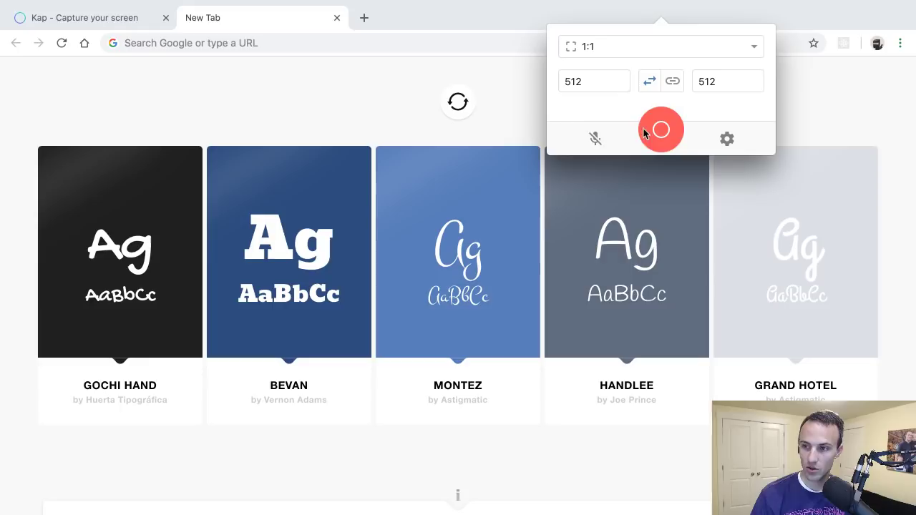
click(662, 129)
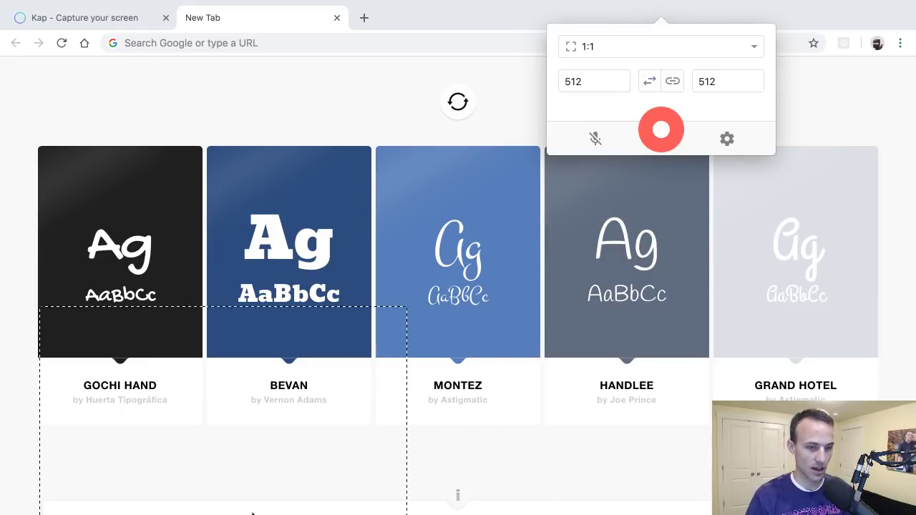
click(274, 321)
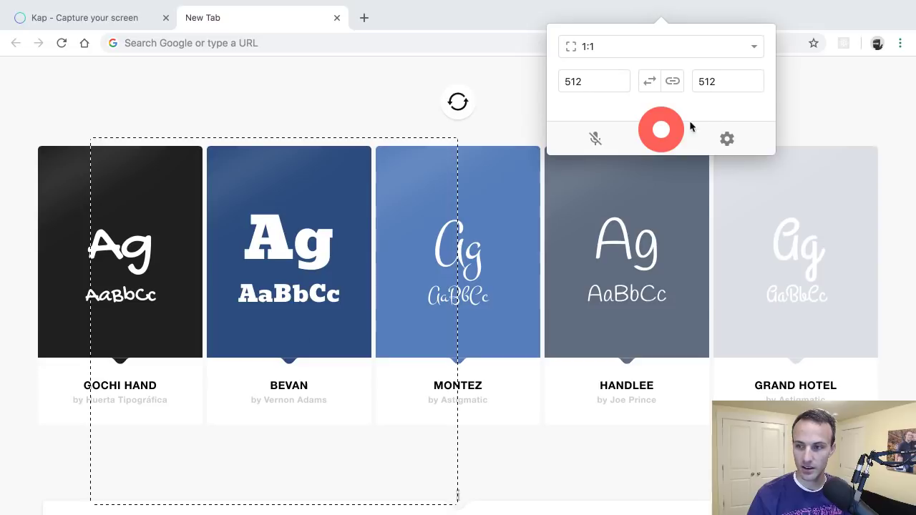
Step: Record the area while copying the Bevan card's hex code, stop, and reopen Kap's settings
click(654, 138)
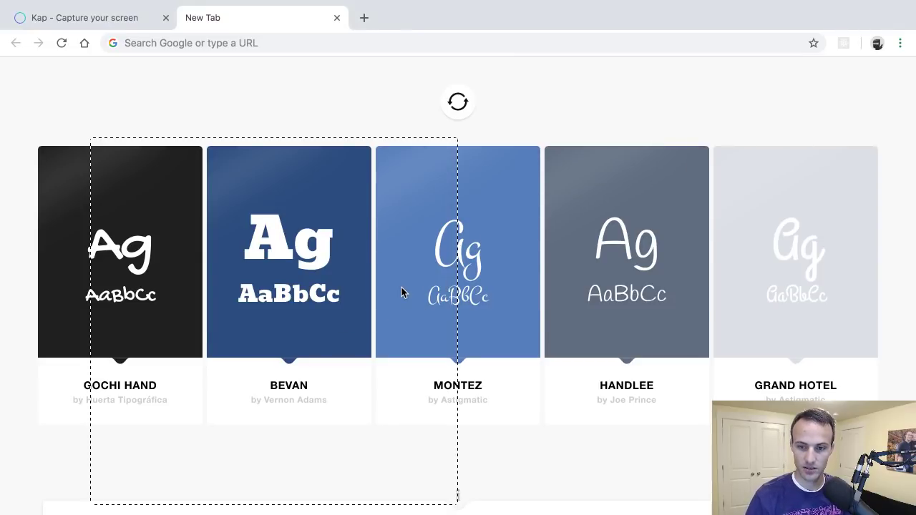
click(337, 143)
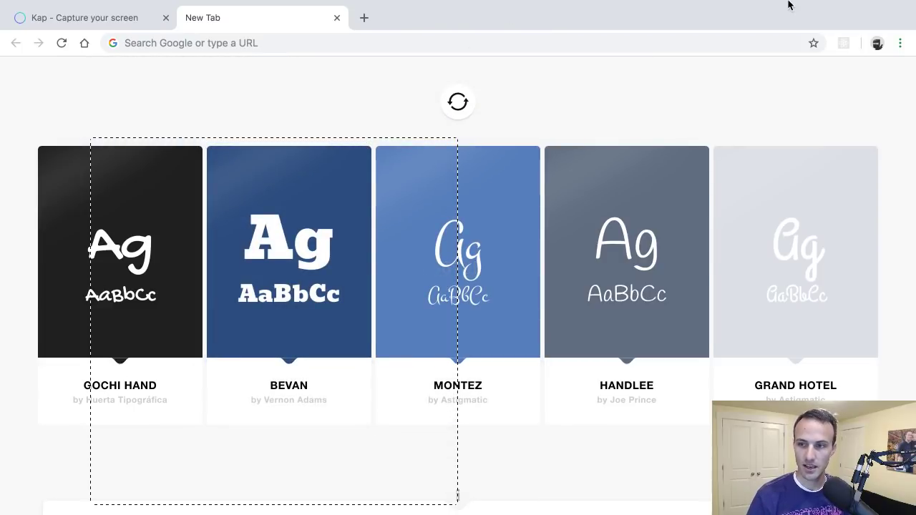
mouse_move(693, 13)
click(657, 8)
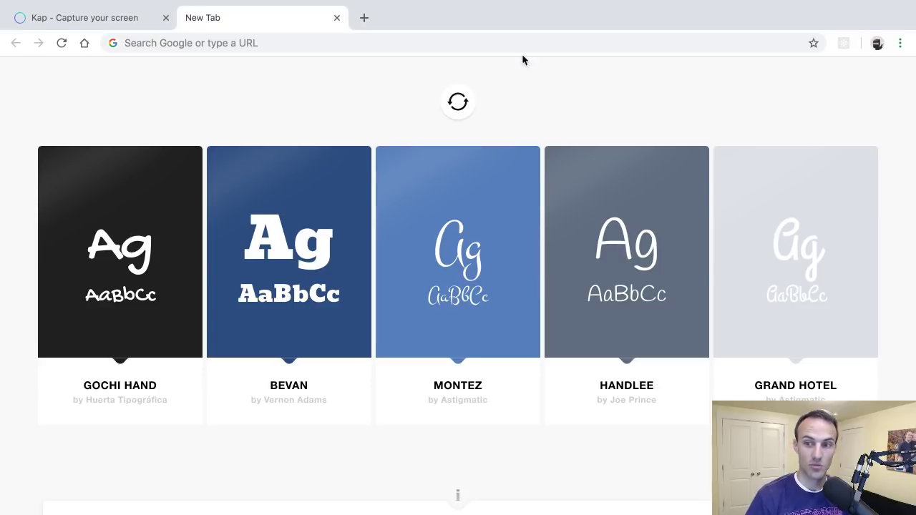
mouse_move(780, 5)
click(661, 8)
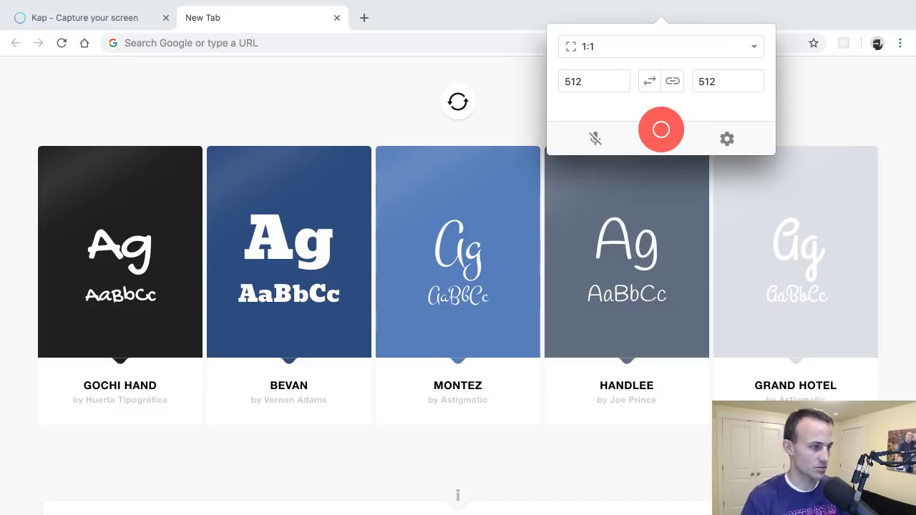
Step: Open and close Mission Control to return to the full-screen Chrome font-card page
key(ctrl+Up)
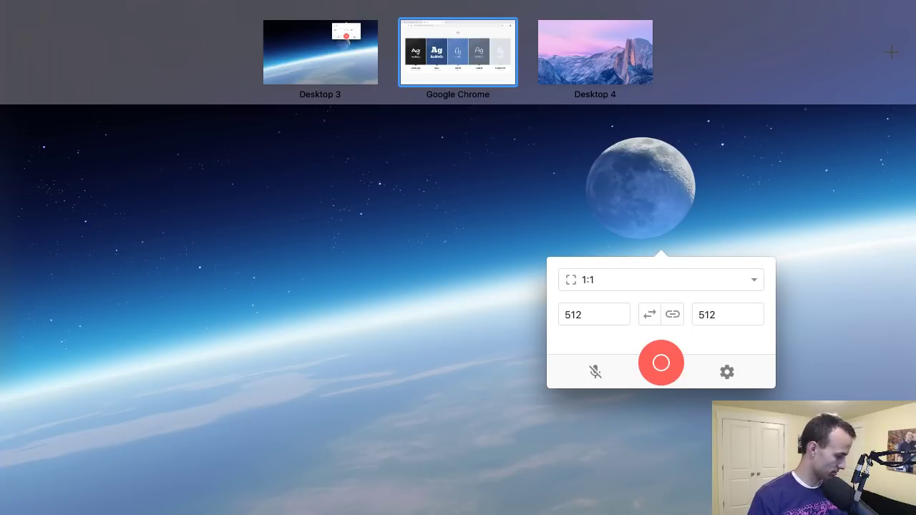
key(ctrl+Up)
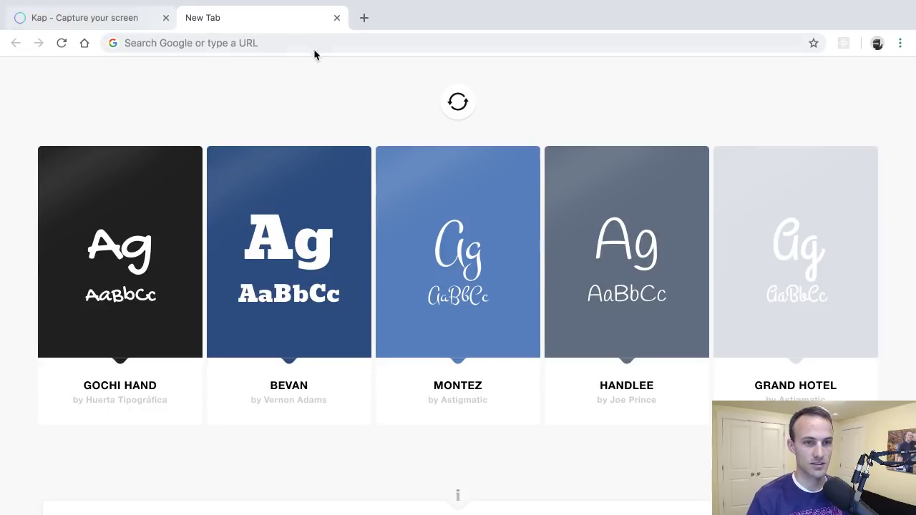
click(417, 76)
Step: Move Kap's capture area to the page's upper left and stretch it to 896×415
mouse_move(632, 6)
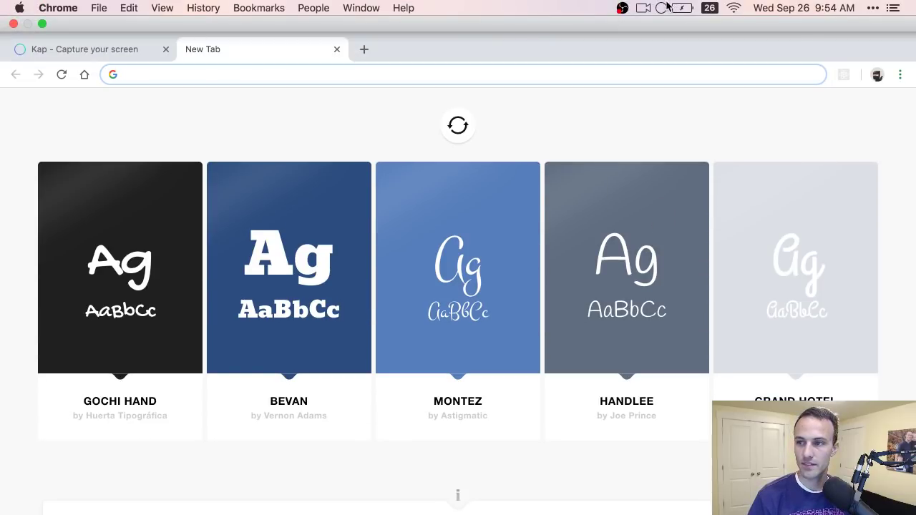
click(663, 7)
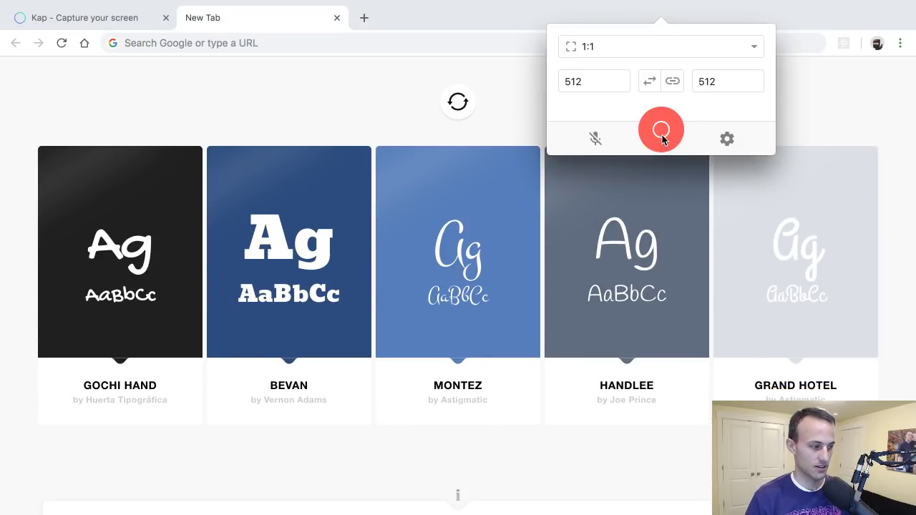
click(663, 138)
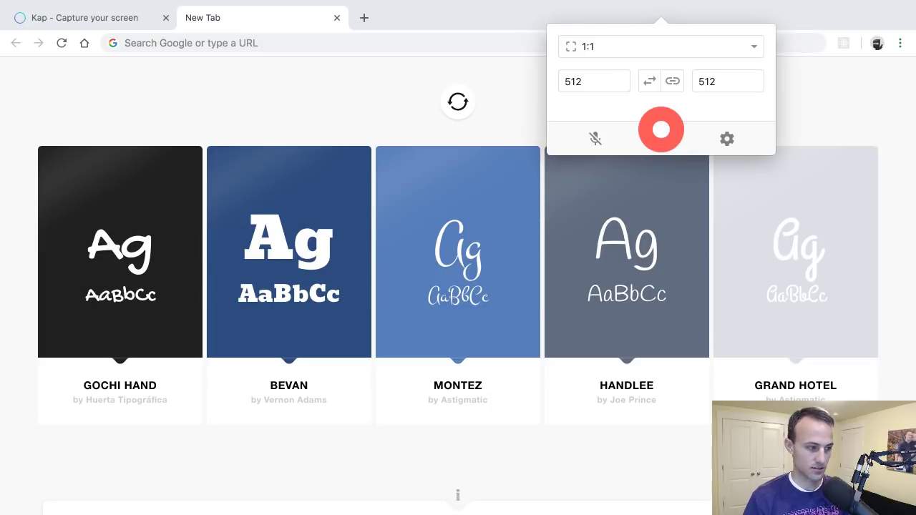
drag(415, 313, 254, 139)
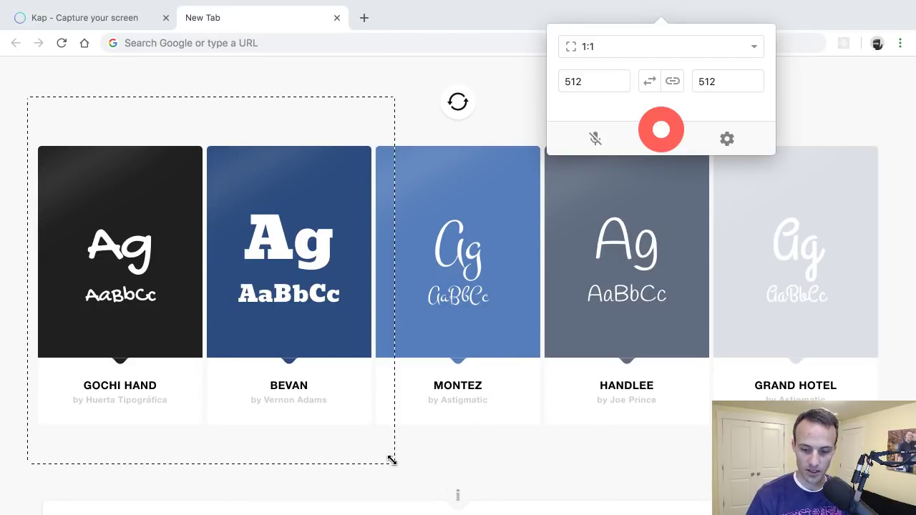
drag(389, 460, 899, 448)
Step: Start recording and refresh the page to bring up Goudy Bookletter 1911, Reenie Beanie, Felipa and Questrial
click(657, 131)
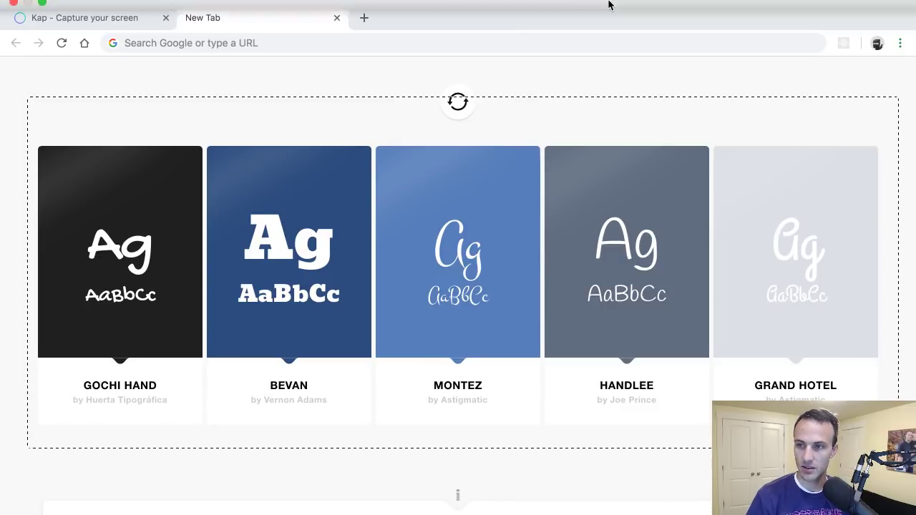
mouse_move(609, 5)
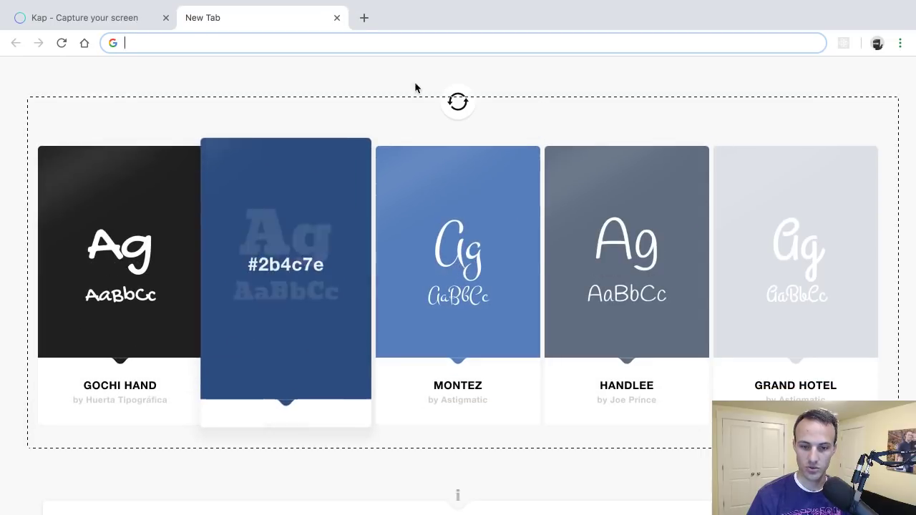
click(452, 116)
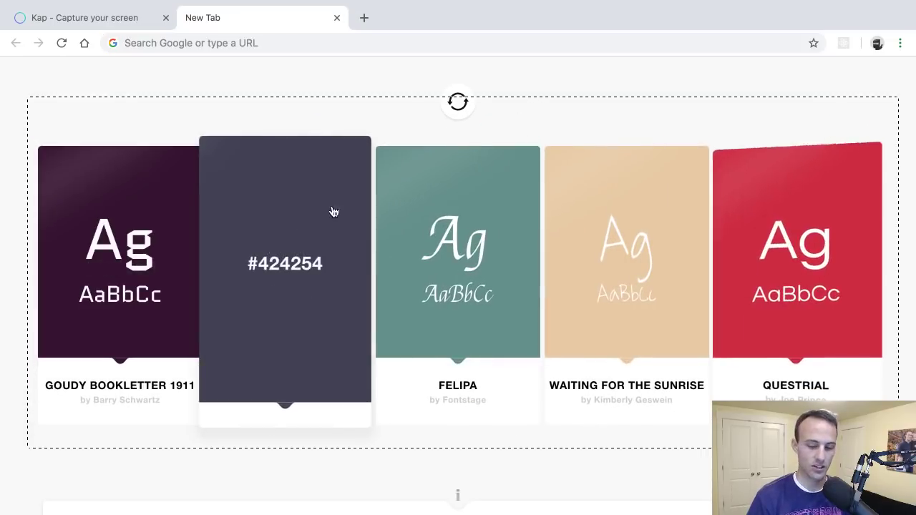
mouse_move(614, 6)
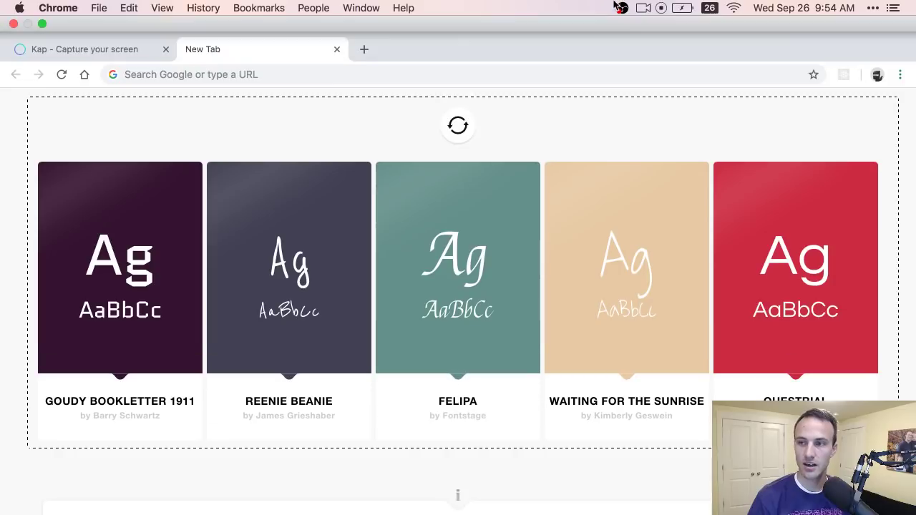
Step: Stop the recording, move the Editor to the top, and trim the clip around the card refresh
click(662, 10)
key(Escape)
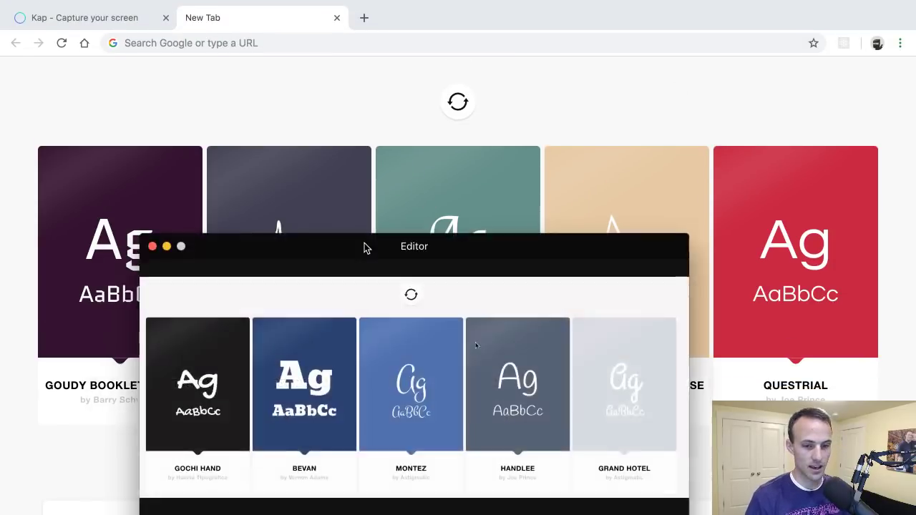
drag(364, 247, 361, 90)
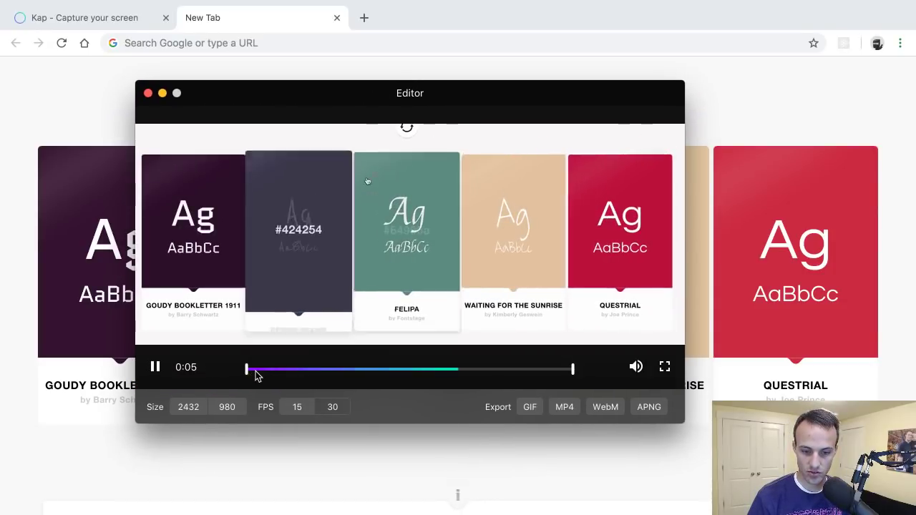
drag(250, 374, 405, 370)
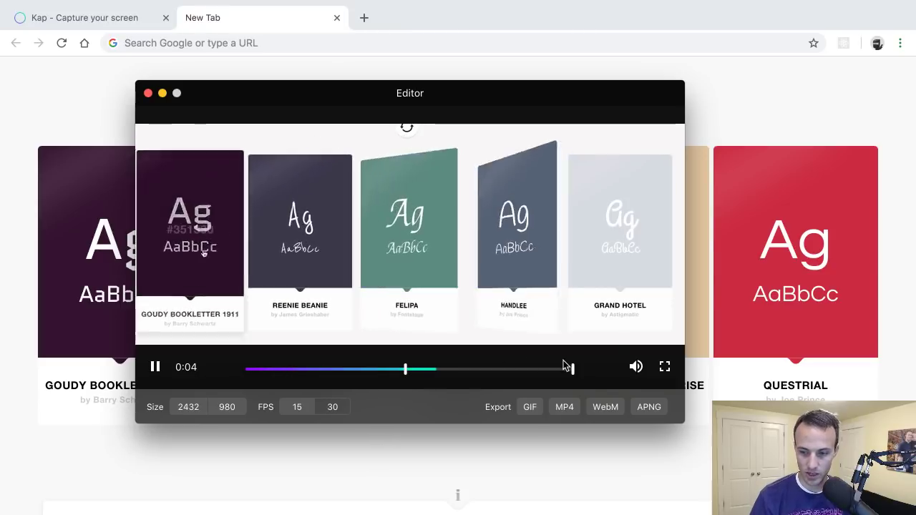
drag(574, 372, 450, 369)
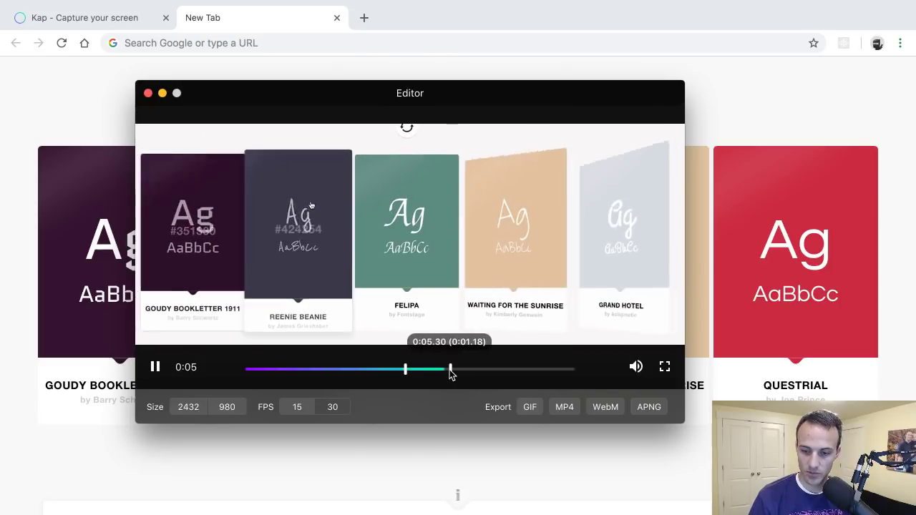
drag(450, 369, 481, 369)
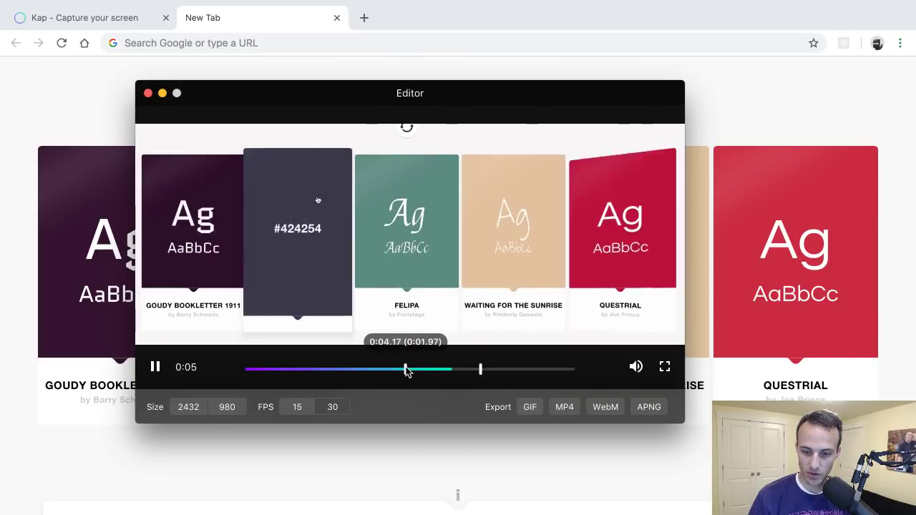
click(395, 371)
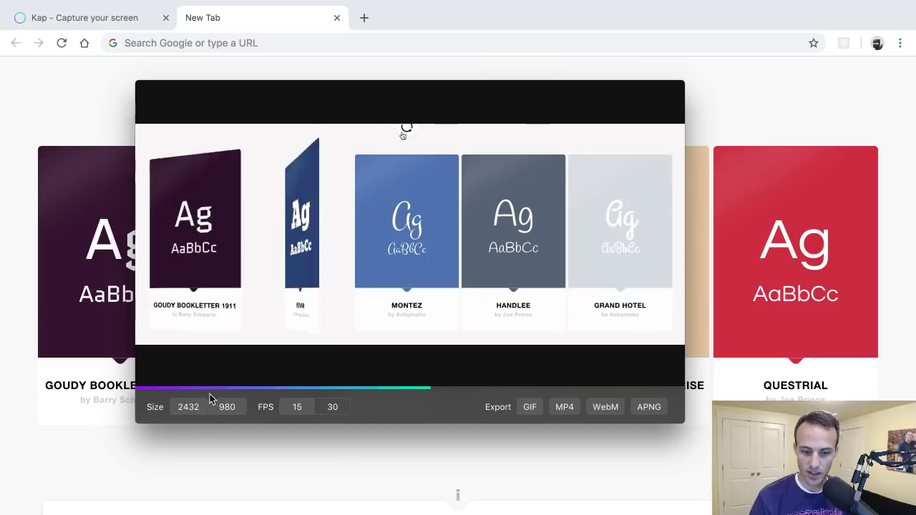
Step: Enter 1216 as the output width so the clip exports at 1216 × 490
click(185, 408)
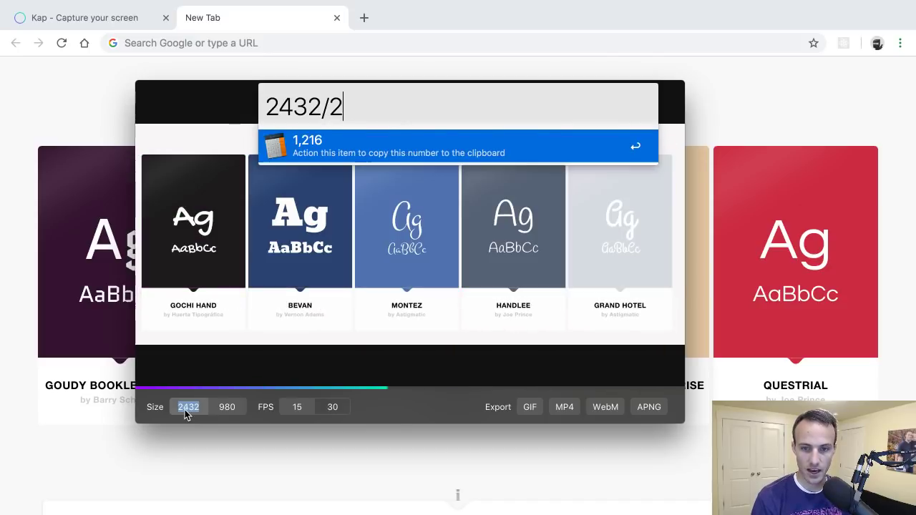
text(1216)
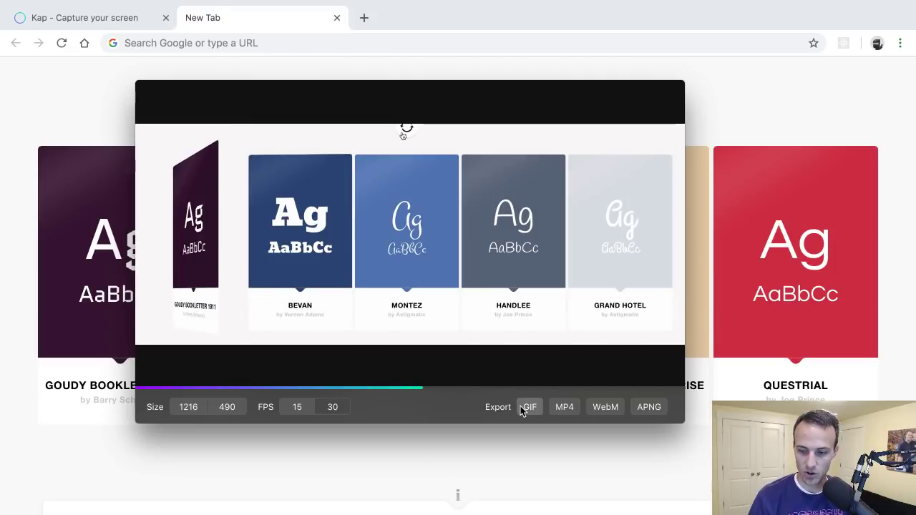
Step: Export the 1216 × 490 clip as a GIF and save it to the Desktop
click(527, 407)
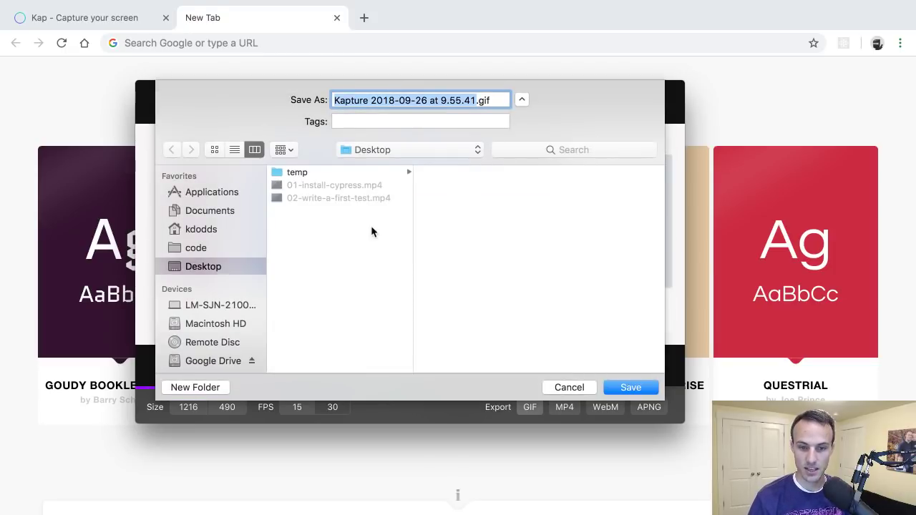
click(615, 387)
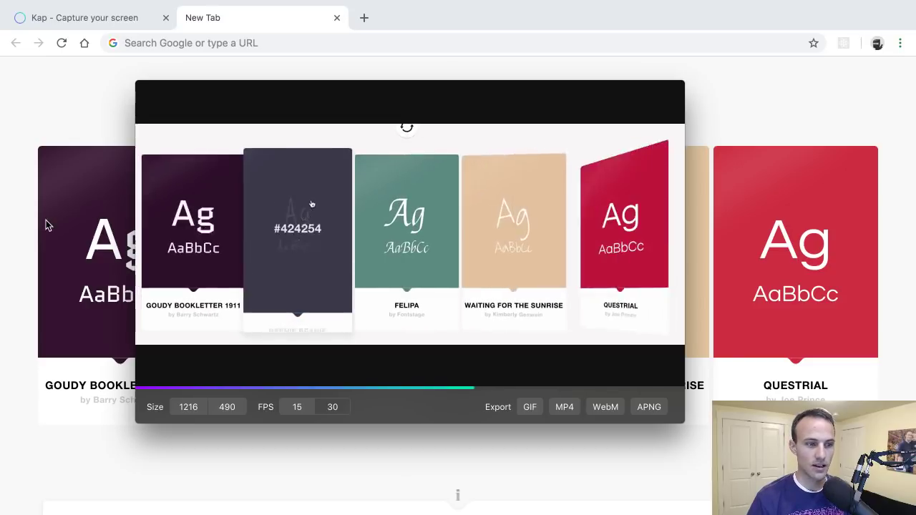
Step: Preview the 1216 × 490 GIF on the desktop, then return to Chrome and close Kap's Editor
key(ctrl+Left)
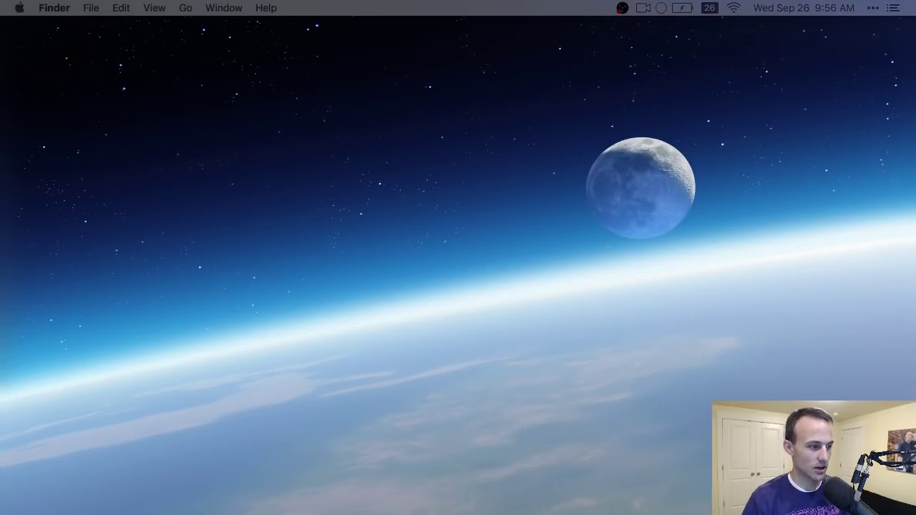
drag(419, 351, 574, 61)
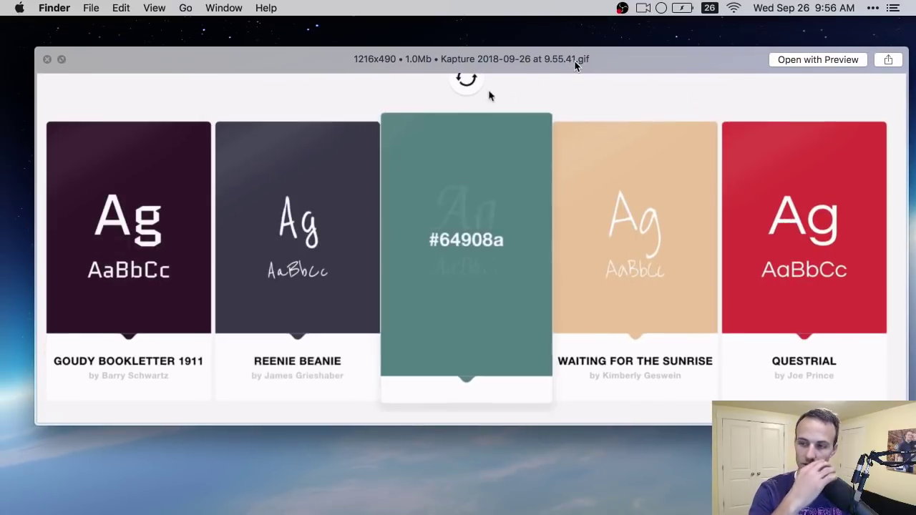
key(space)
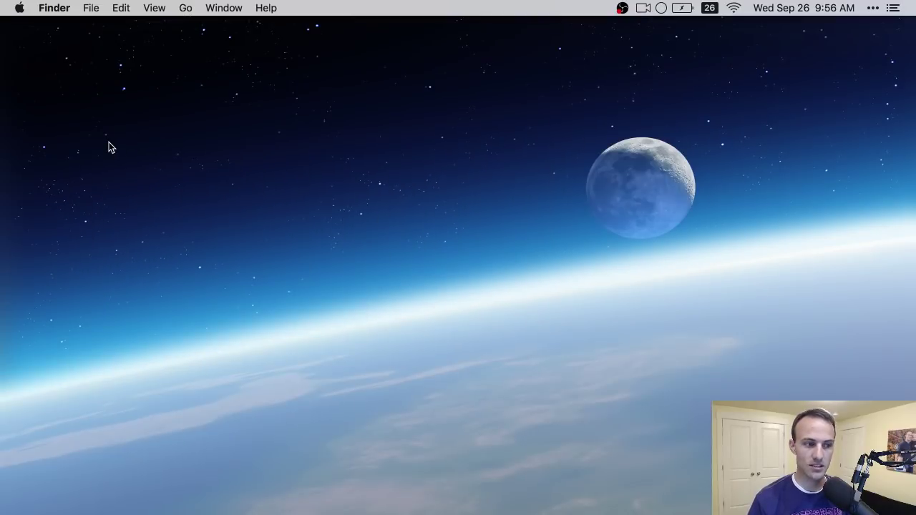
key(ctrl+Right)
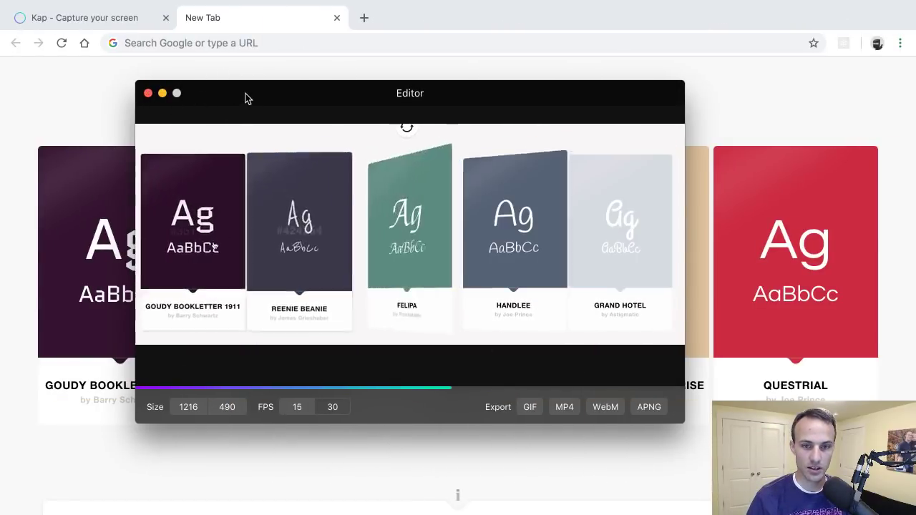
mouse_move(146, 5)
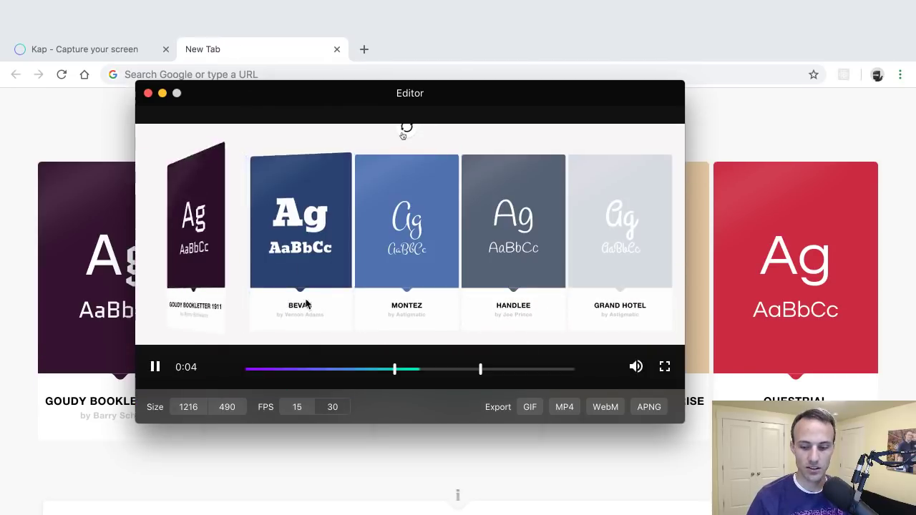
click(148, 93)
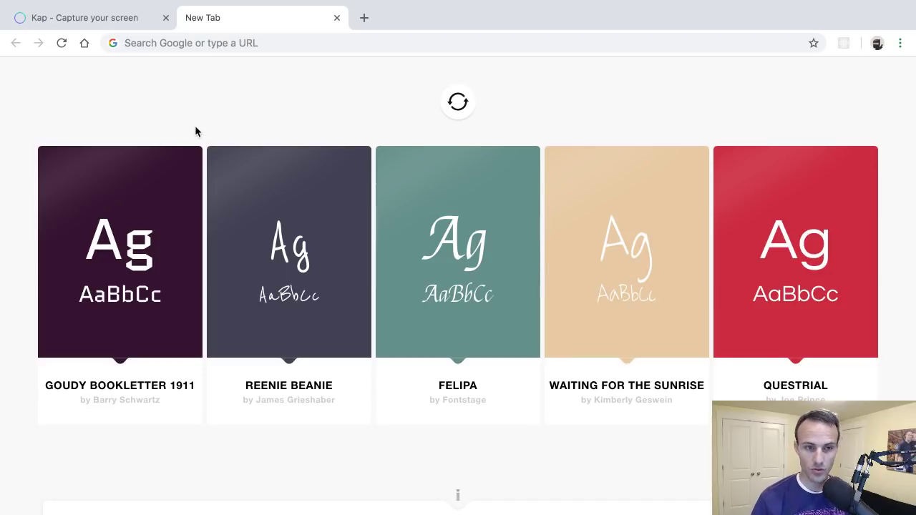
Step: Close the extra New Tab and open a fresh tab beside the getkap.co tab
key(super+w)
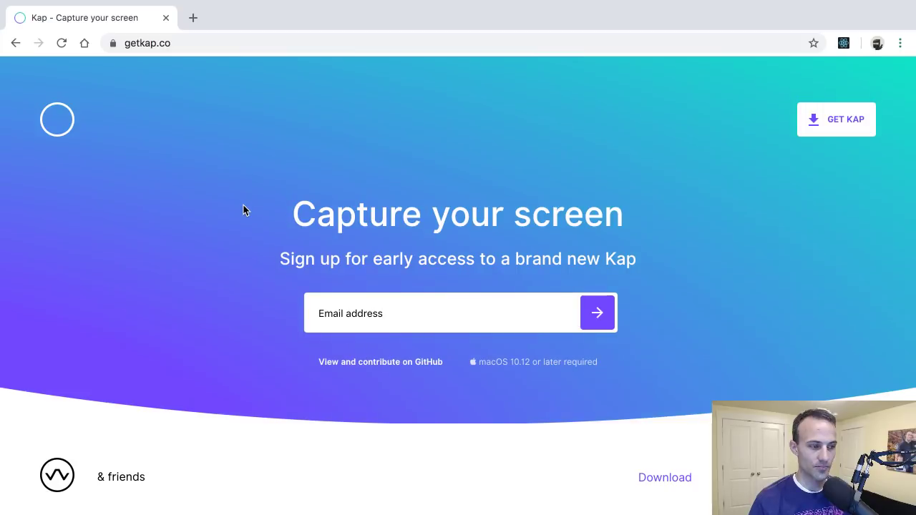
key(super+t)
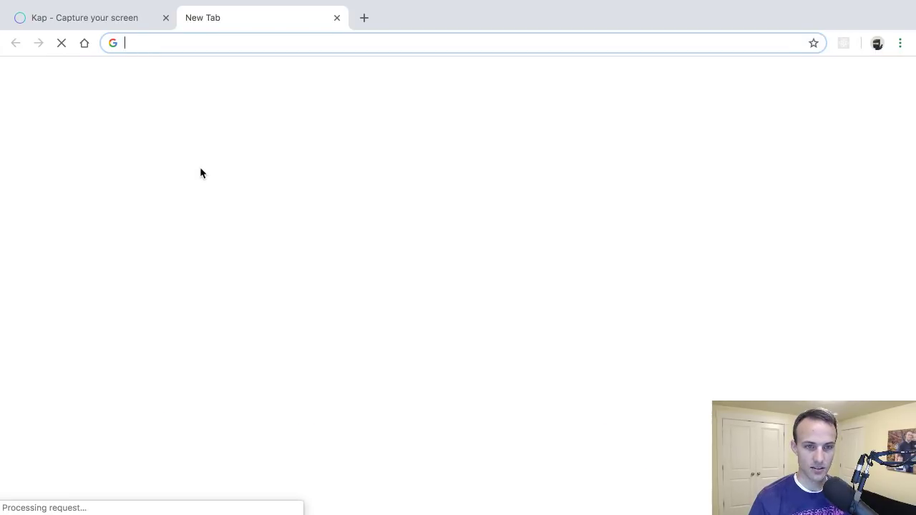